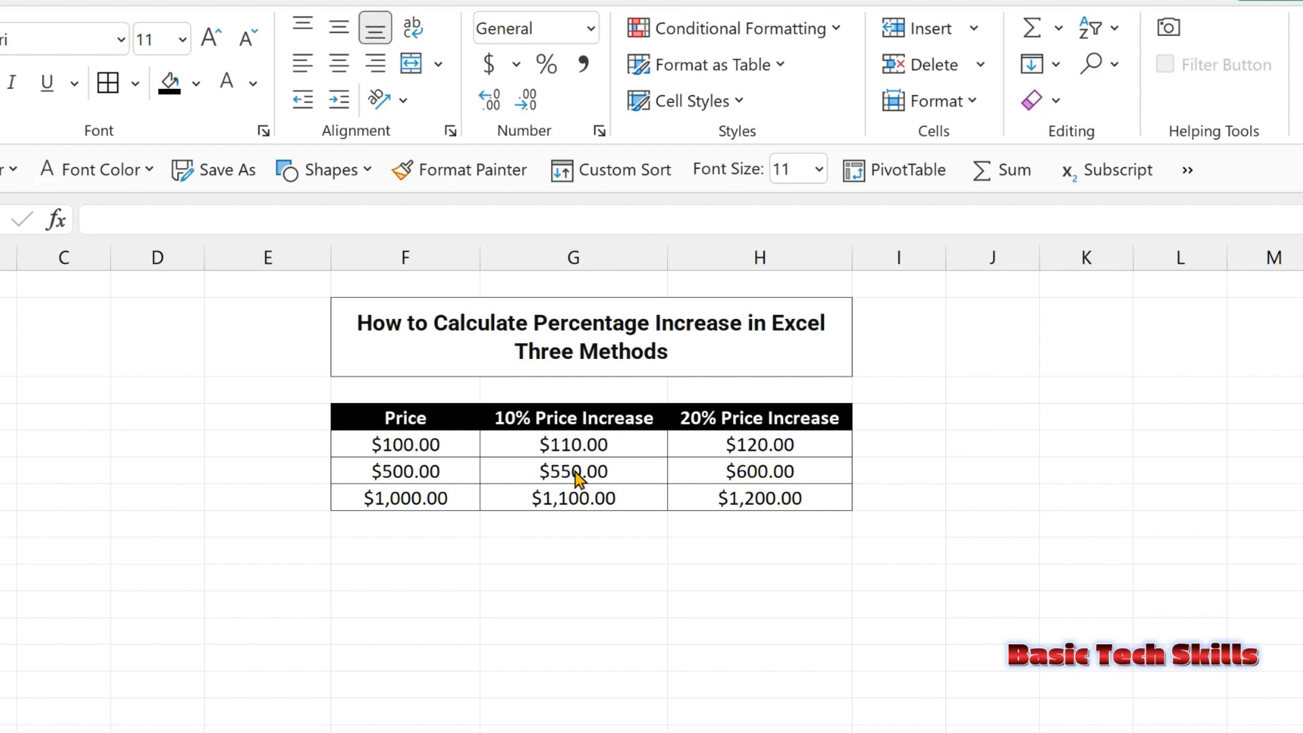
Clear the existing 10% and 20% price increase results in cells G5:H7
{"action": "left_click", "coordinate": [564, 537]}
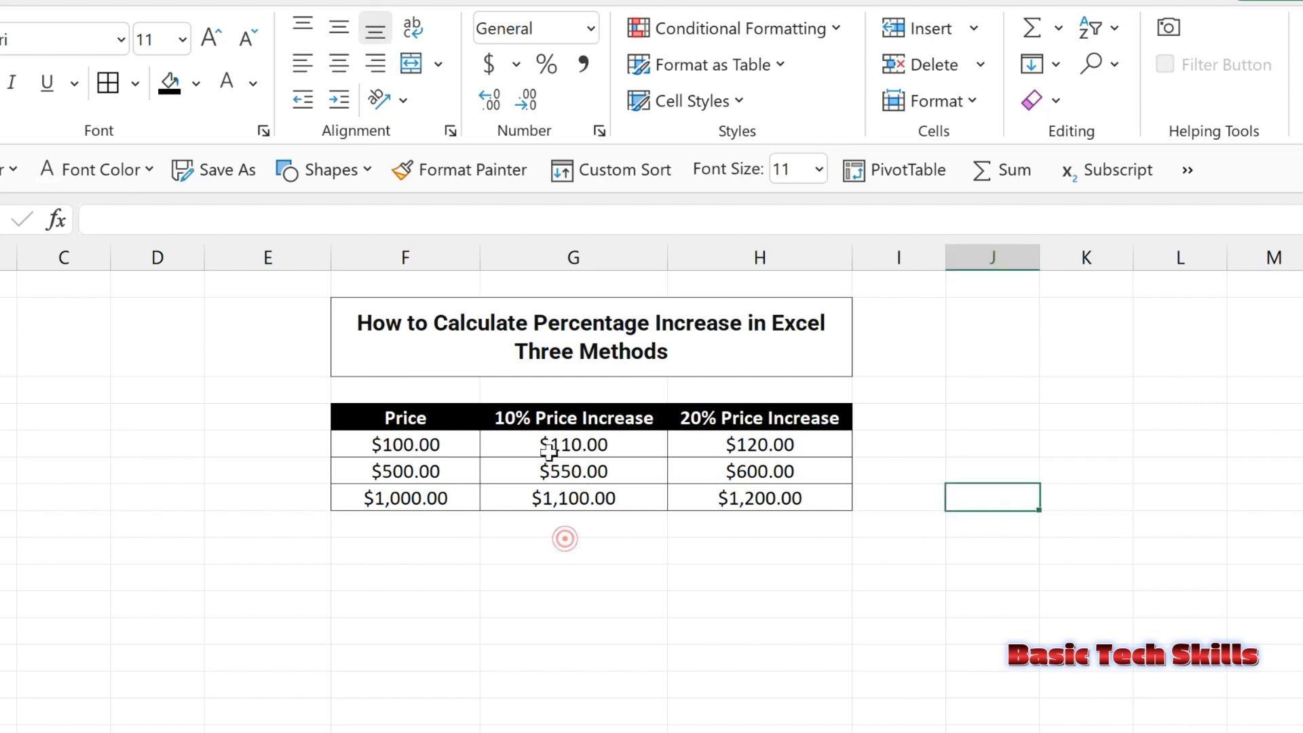
{"action": "left_click", "coordinate": [524, 446]}
{"action": "left_click_drag", "start_coordinate": [523, 446], "coordinate": [752, 495]}
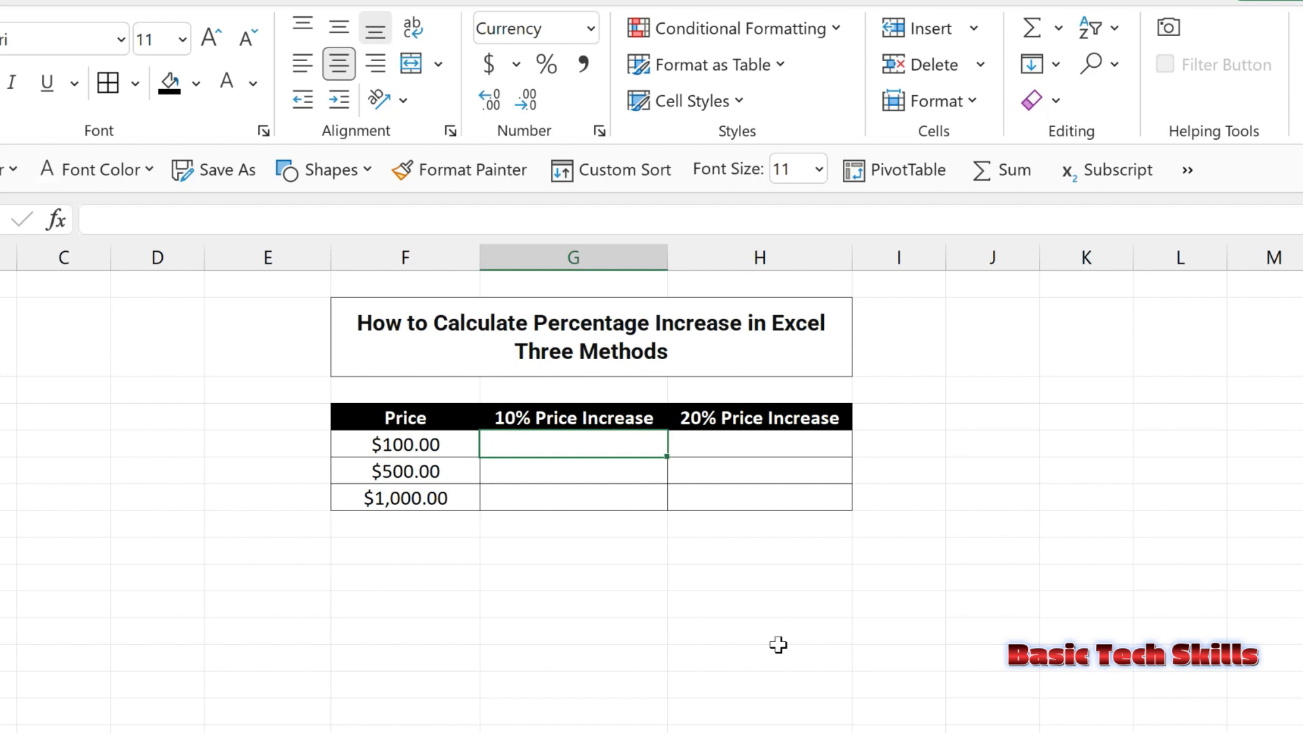
Enter the formula =F5*1.1 in cell G5 to calculate the 10% increase on the first price
{"action": "type", "text": "="}
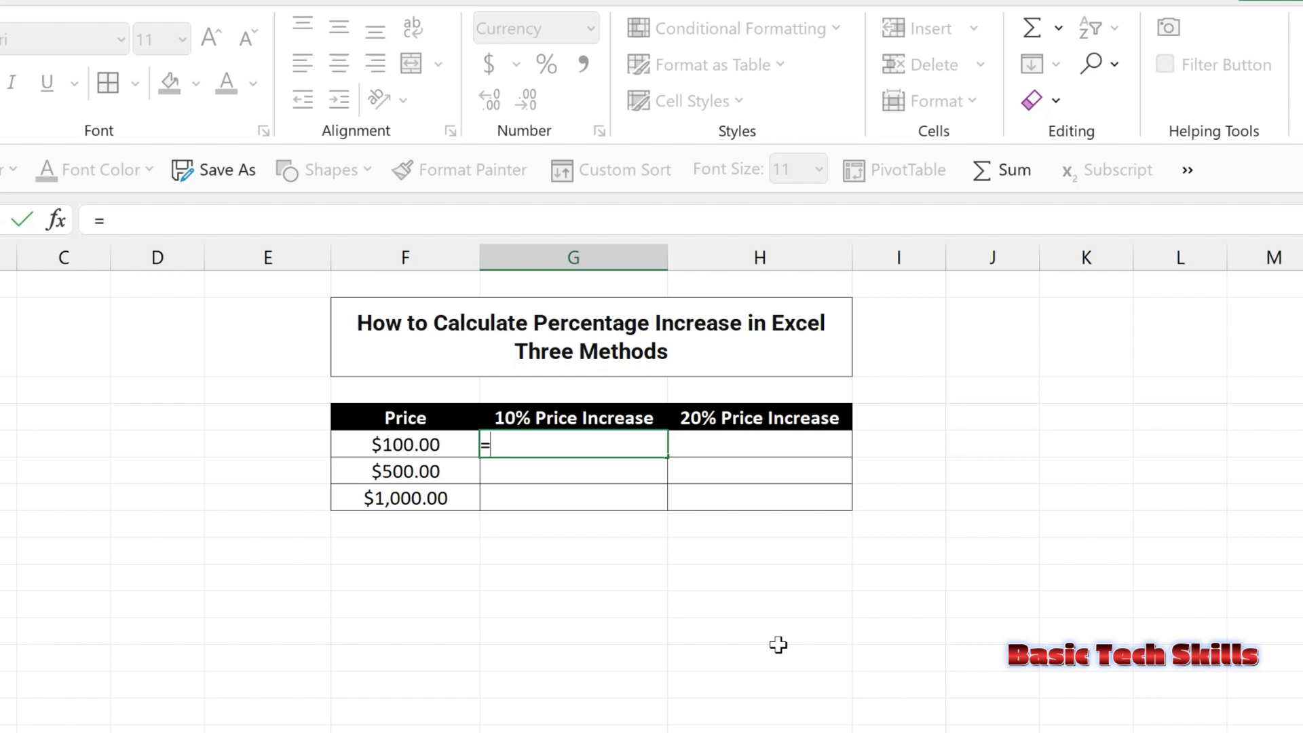
{"action": "key", "text": "Left"}
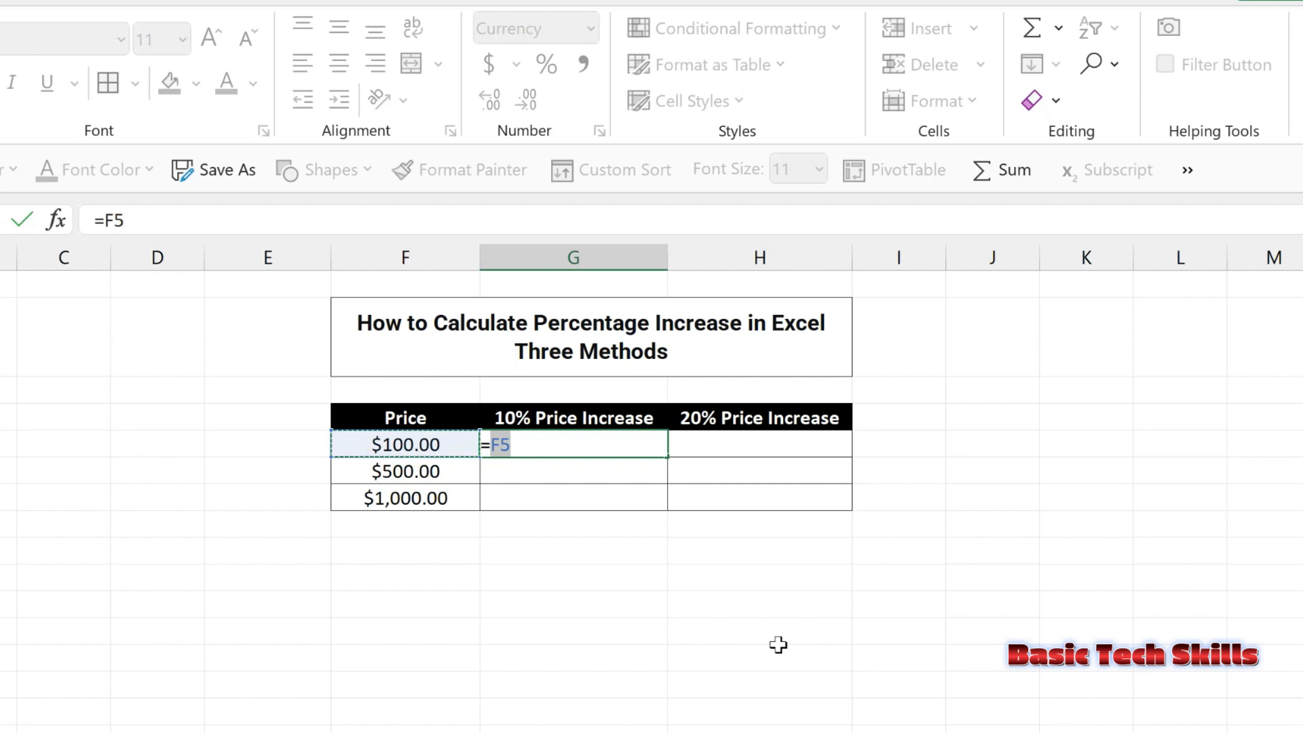
{"action": "type", "text": "*"}
{"action": "type", "text": "1.1"}
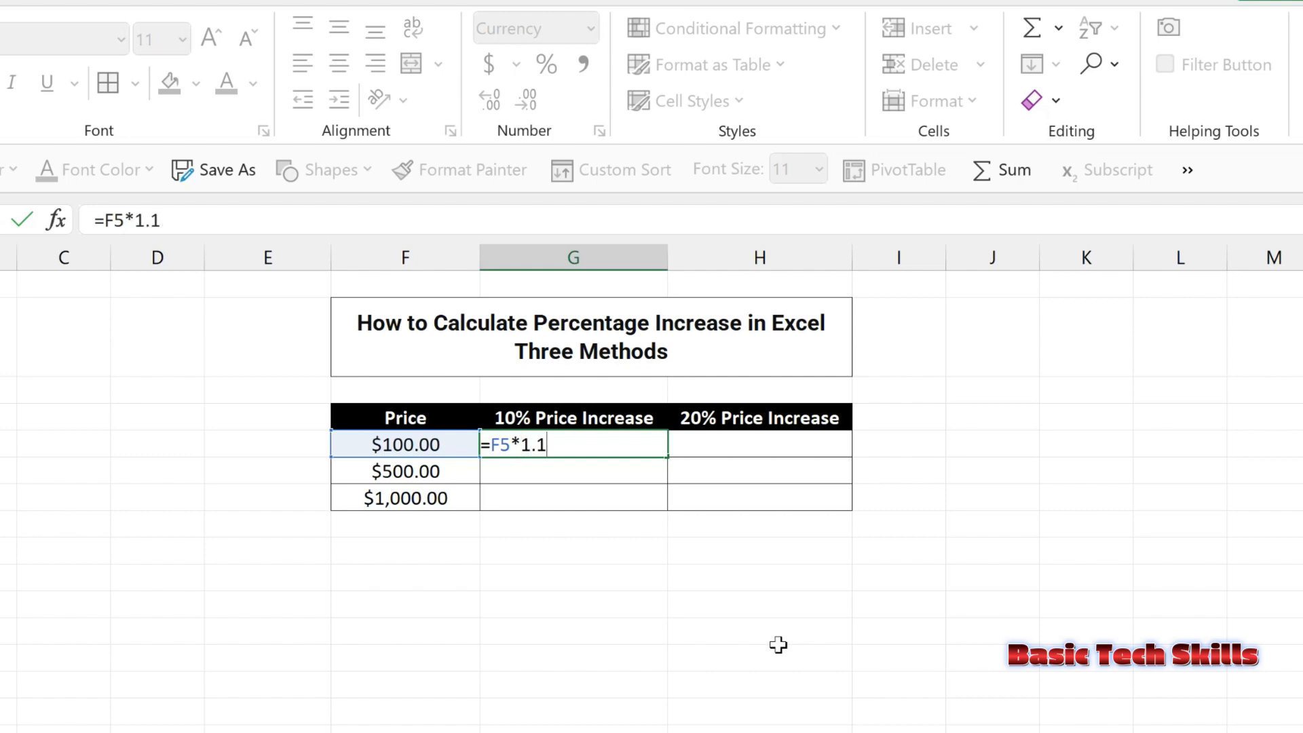
{"action": "key", "text": "Return"}
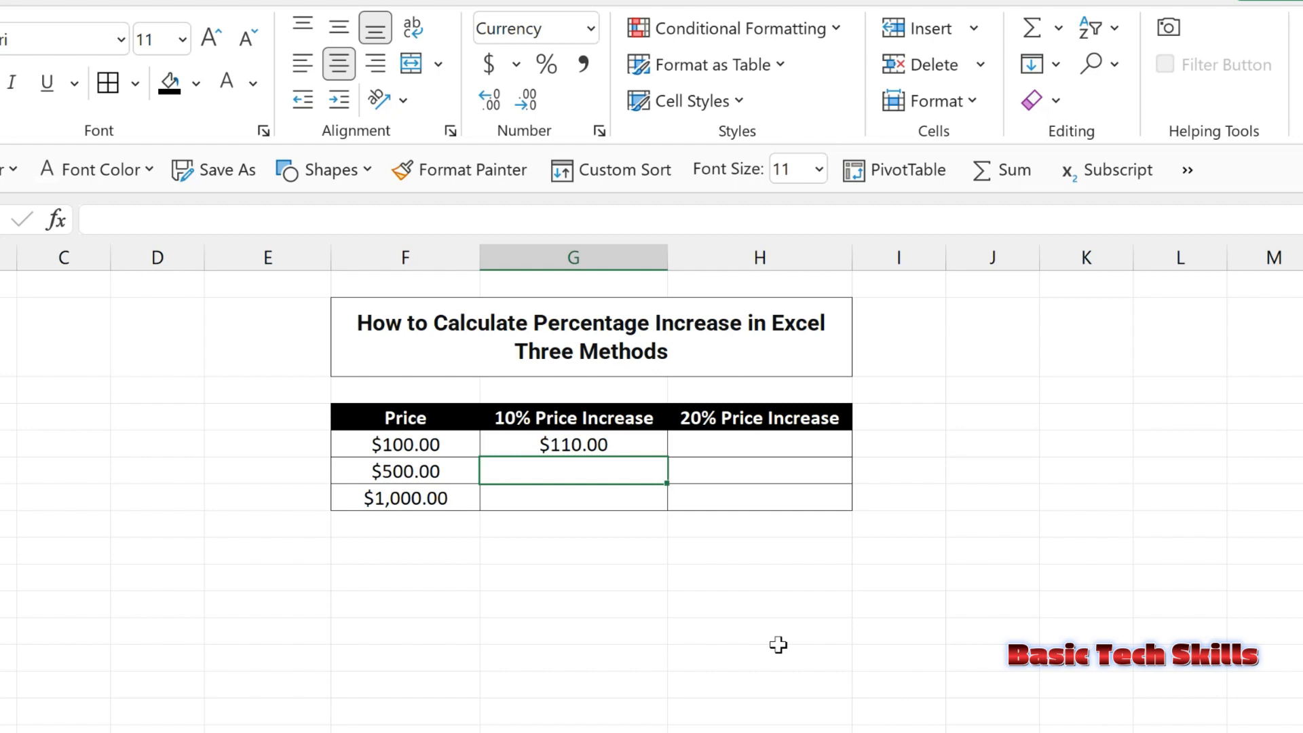
Enter the formula =F5*1.2 in cell H5 to calculate the 20% increase on the first price
{"action": "key", "text": "Up"}
{"action": "key", "text": "Right"}
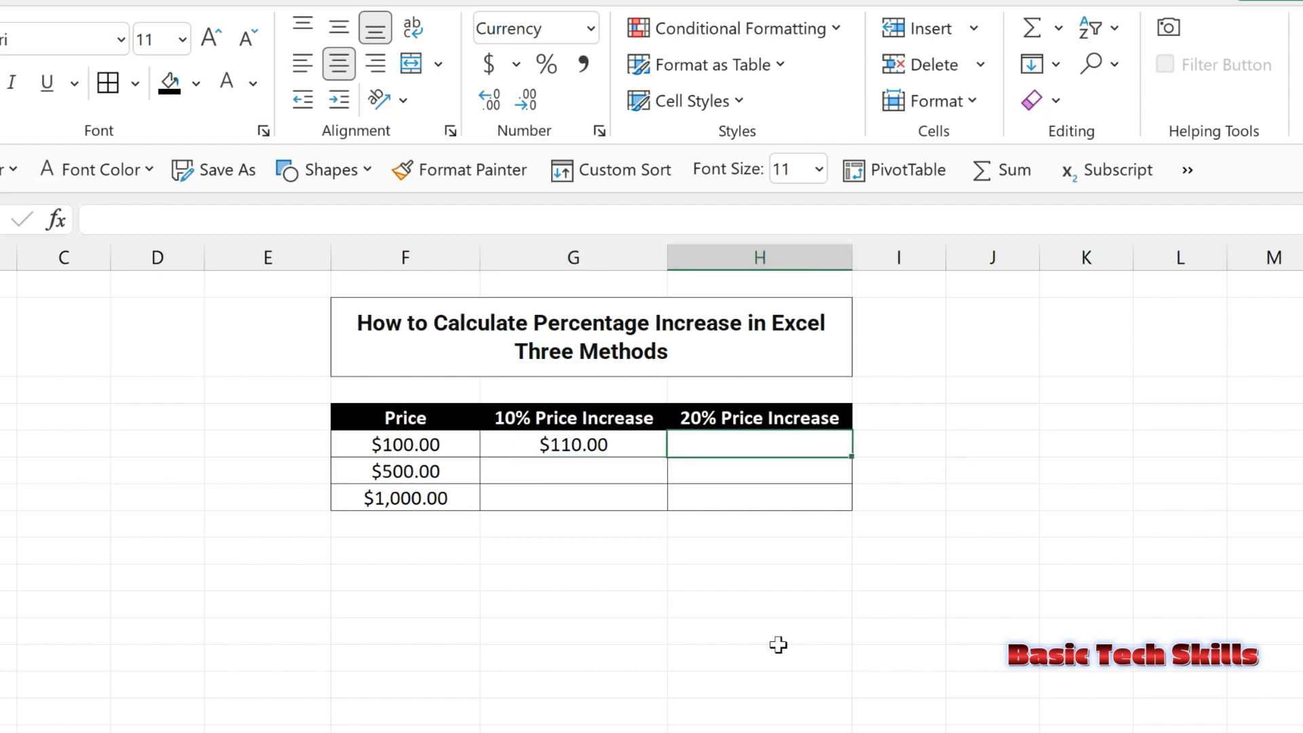
{"action": "type", "text": "="}
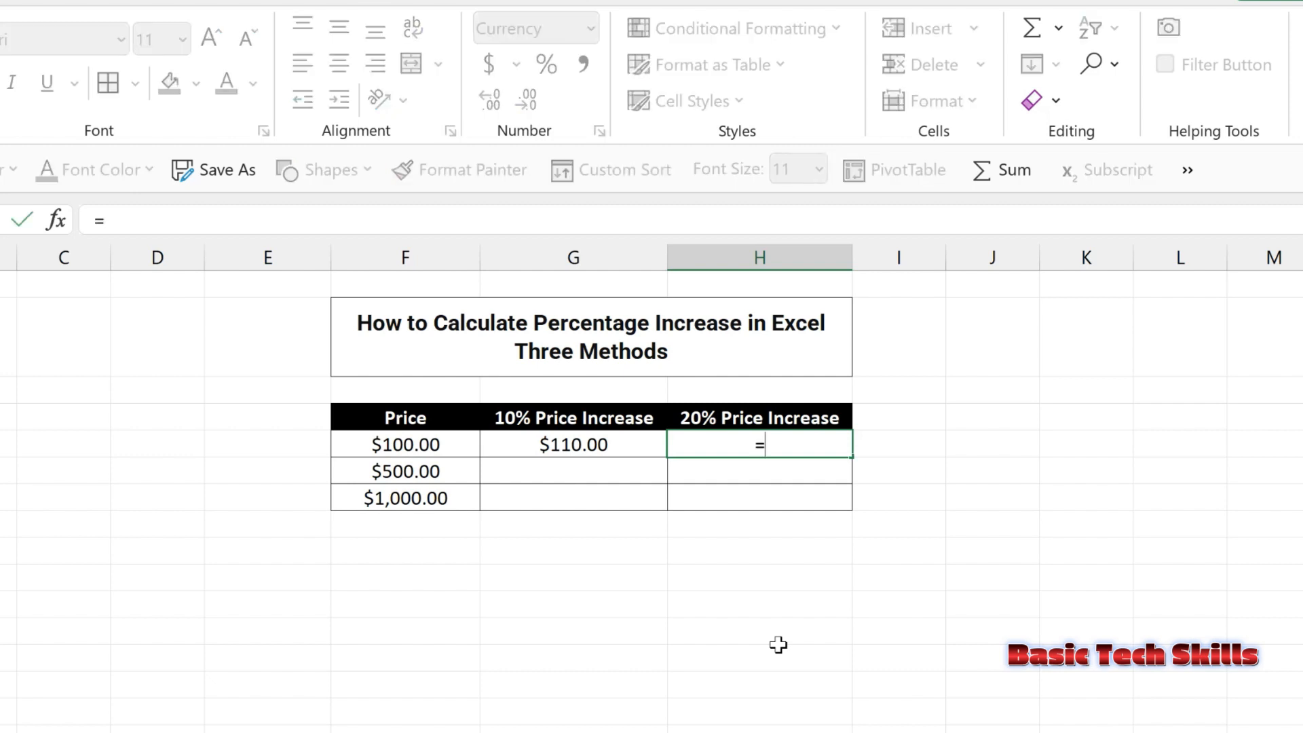
{"action": "key", "text": "Left"}
{"action": "key", "text": "Left"}
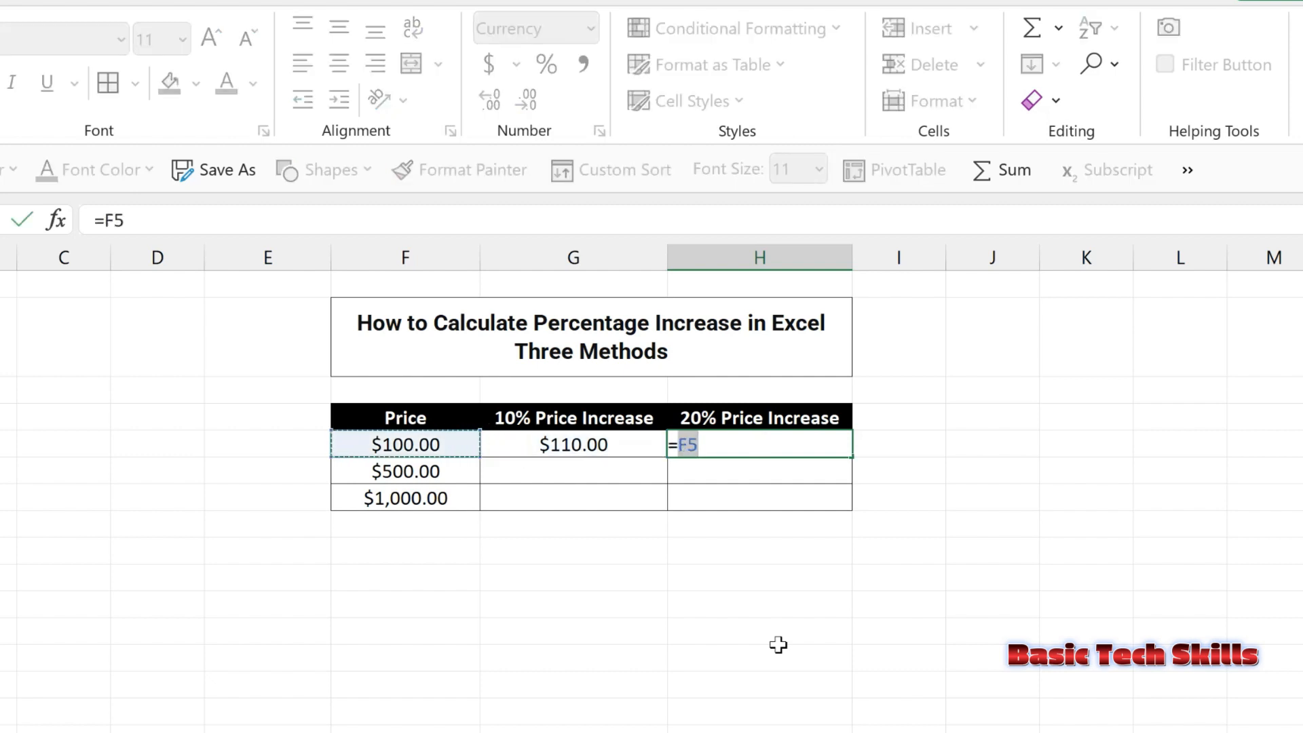
{"action": "type", "text": "*1.2"}
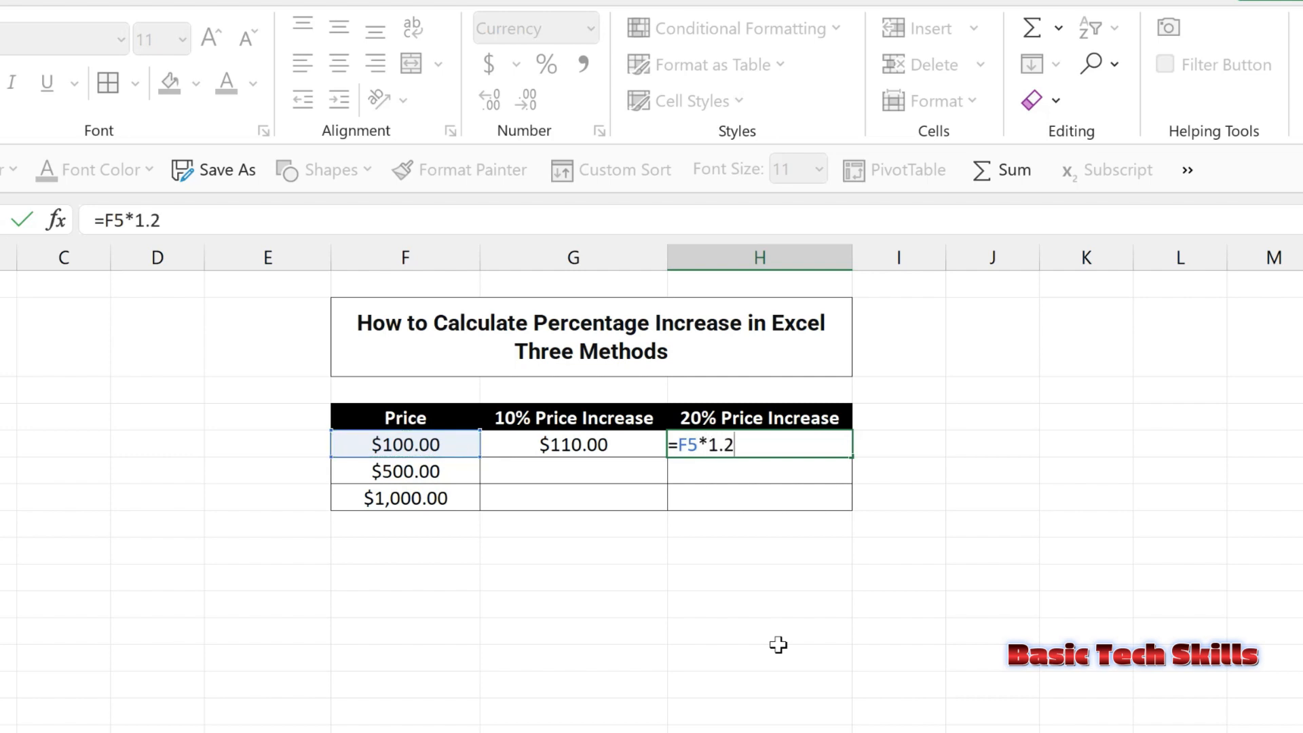
{"action": "key", "text": "Return"}
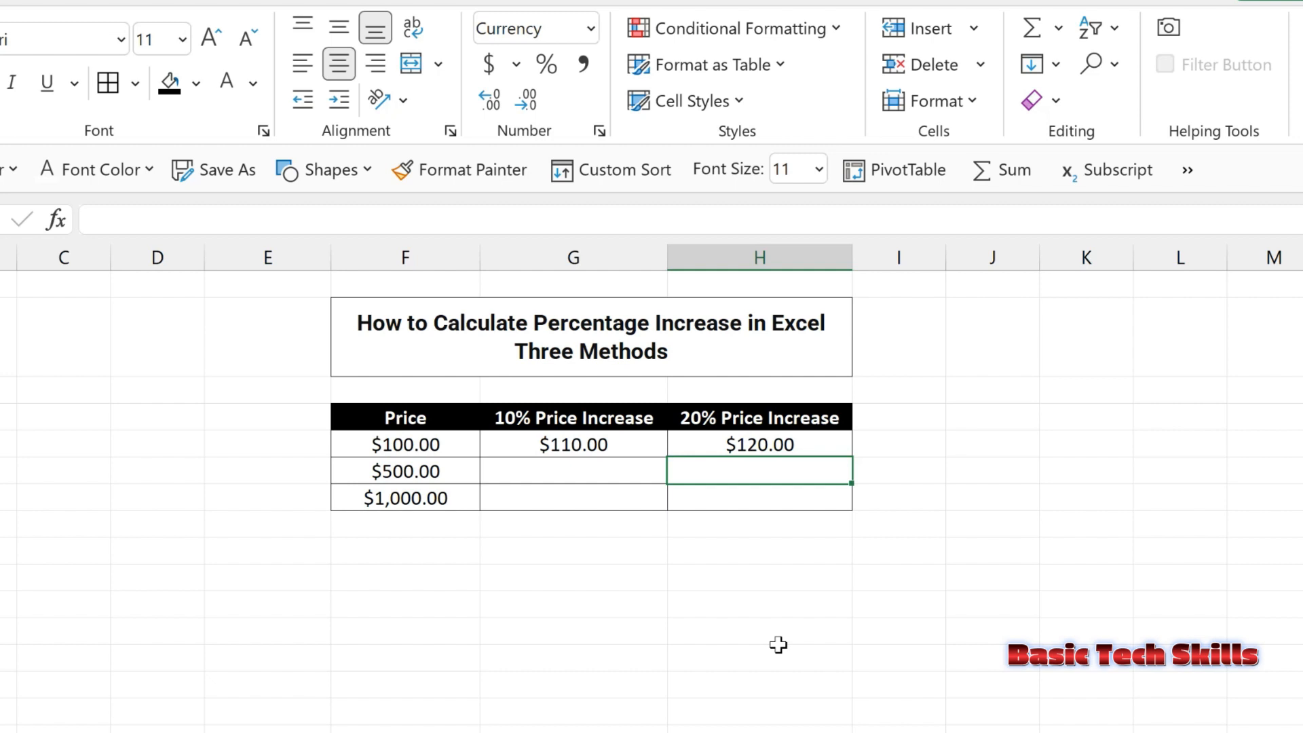
Enter the formula =F6*110% in cell G6 to calculate the 10% increase on the second price
{"action": "key", "text": "Left"}
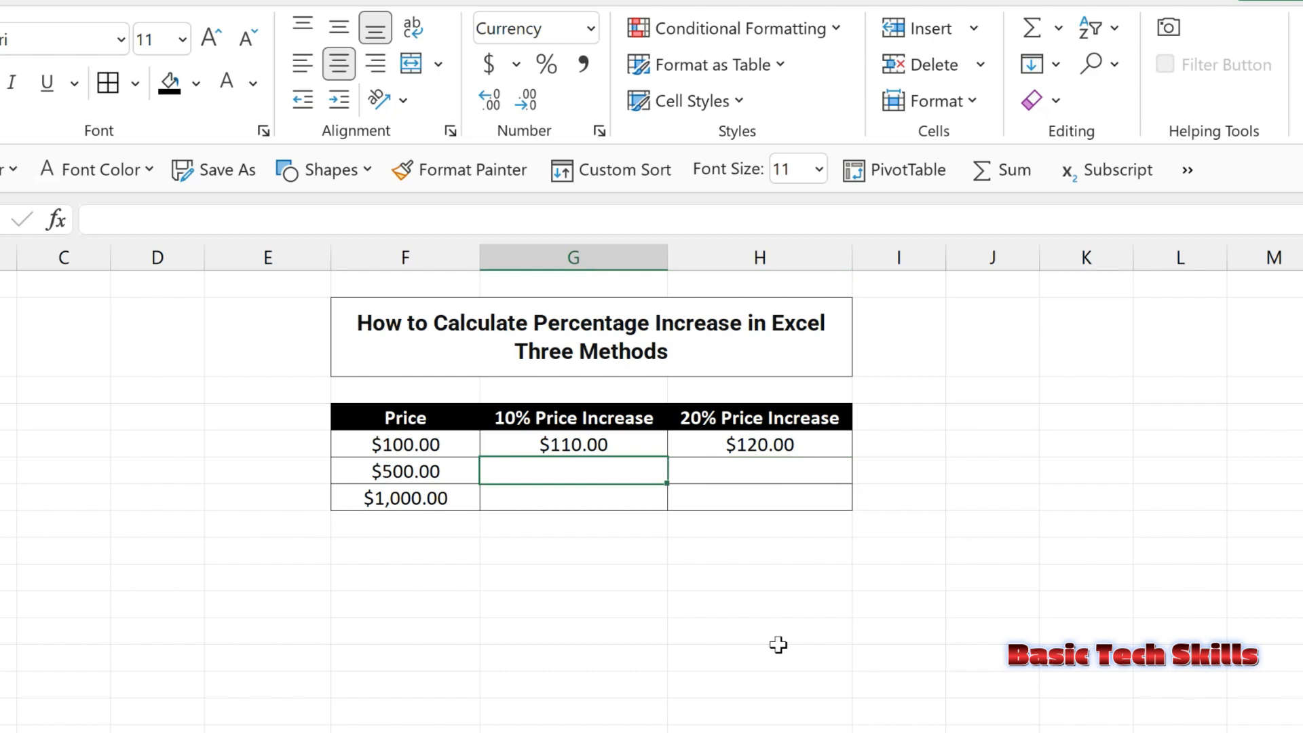
{"action": "type", "text": "="}
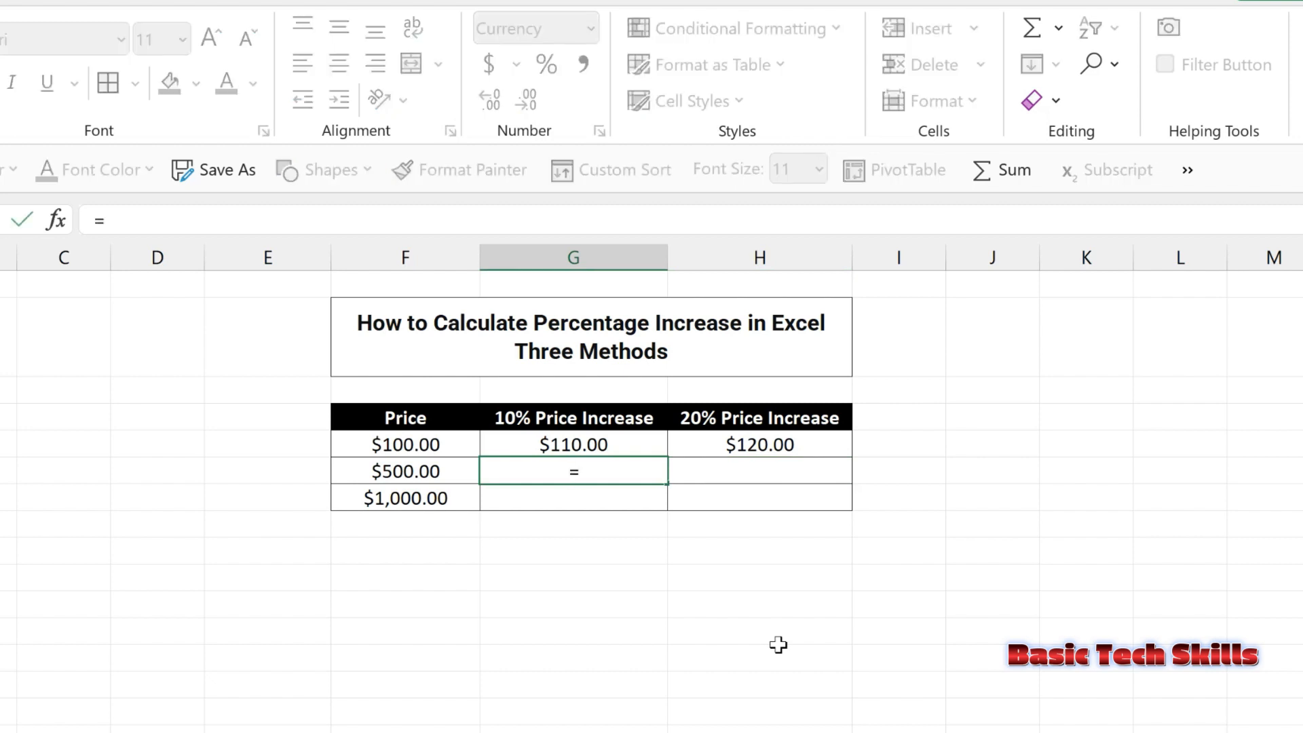
{"action": "key", "text": "Left"}
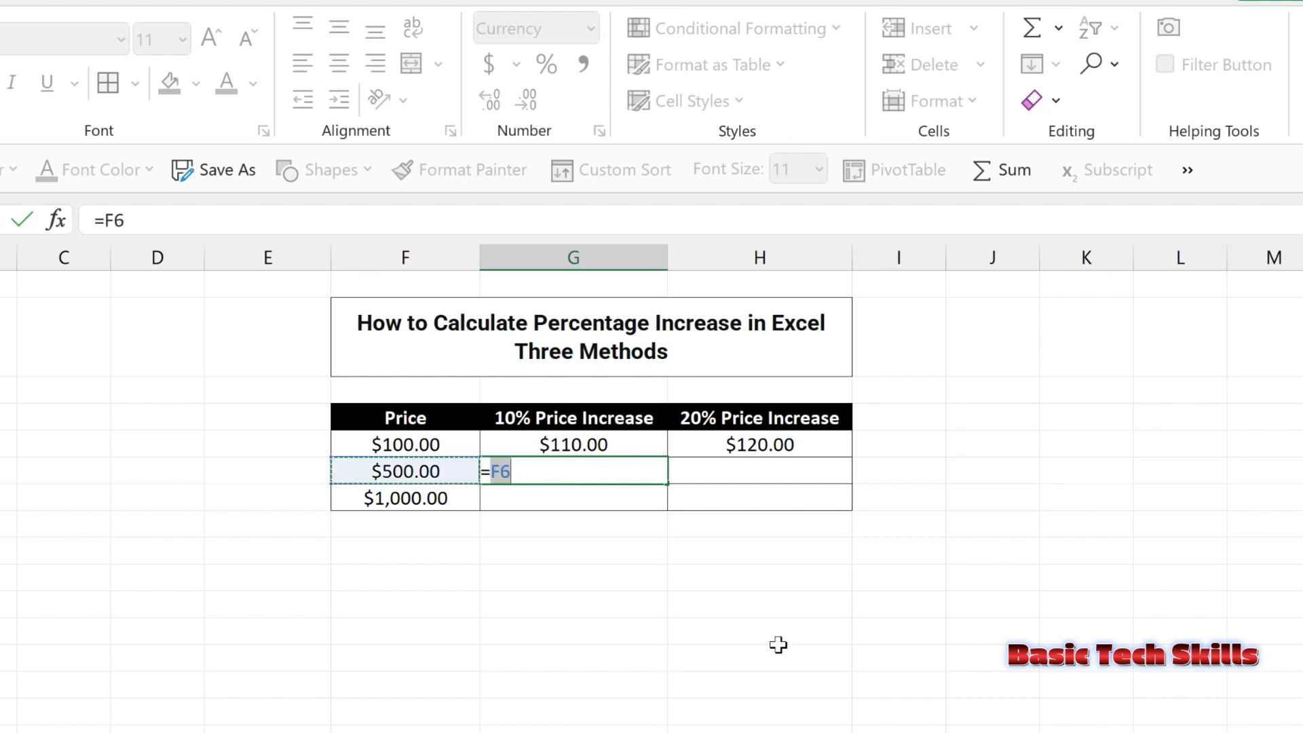
{"action": "type", "text": "*110"}
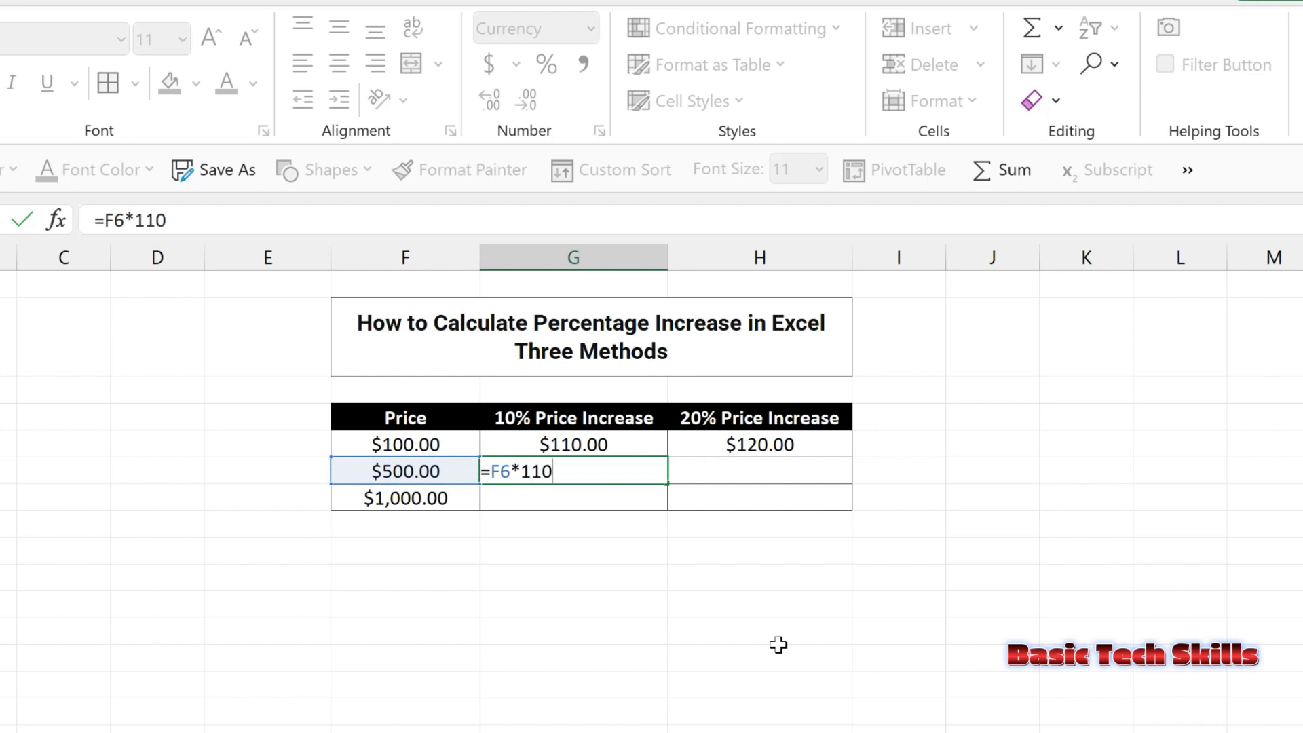
{"action": "type", "text": "%"}
{"action": "key", "text": "Return"}
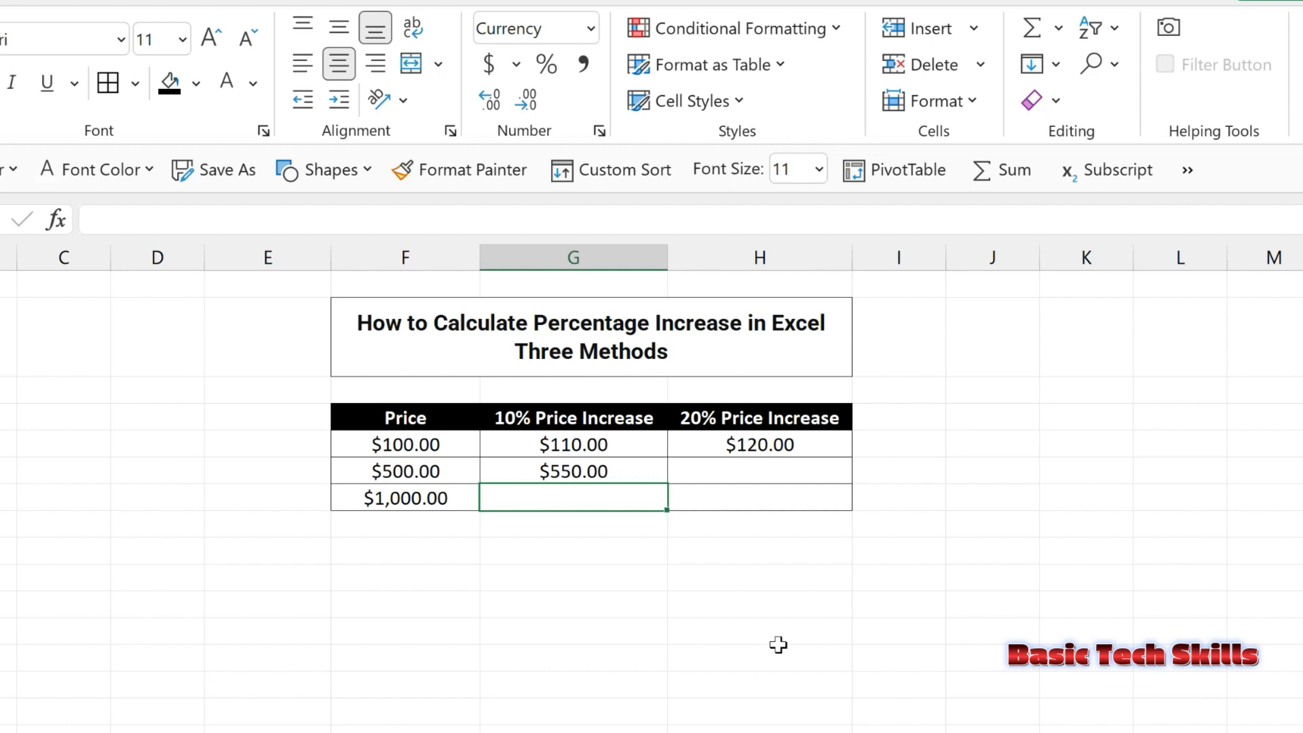
Enter the formula =F6*120% in cell H6 to calculate the 20% increase on the second price
{"action": "key", "text": "Up"}
{"action": "key", "text": "Right"}
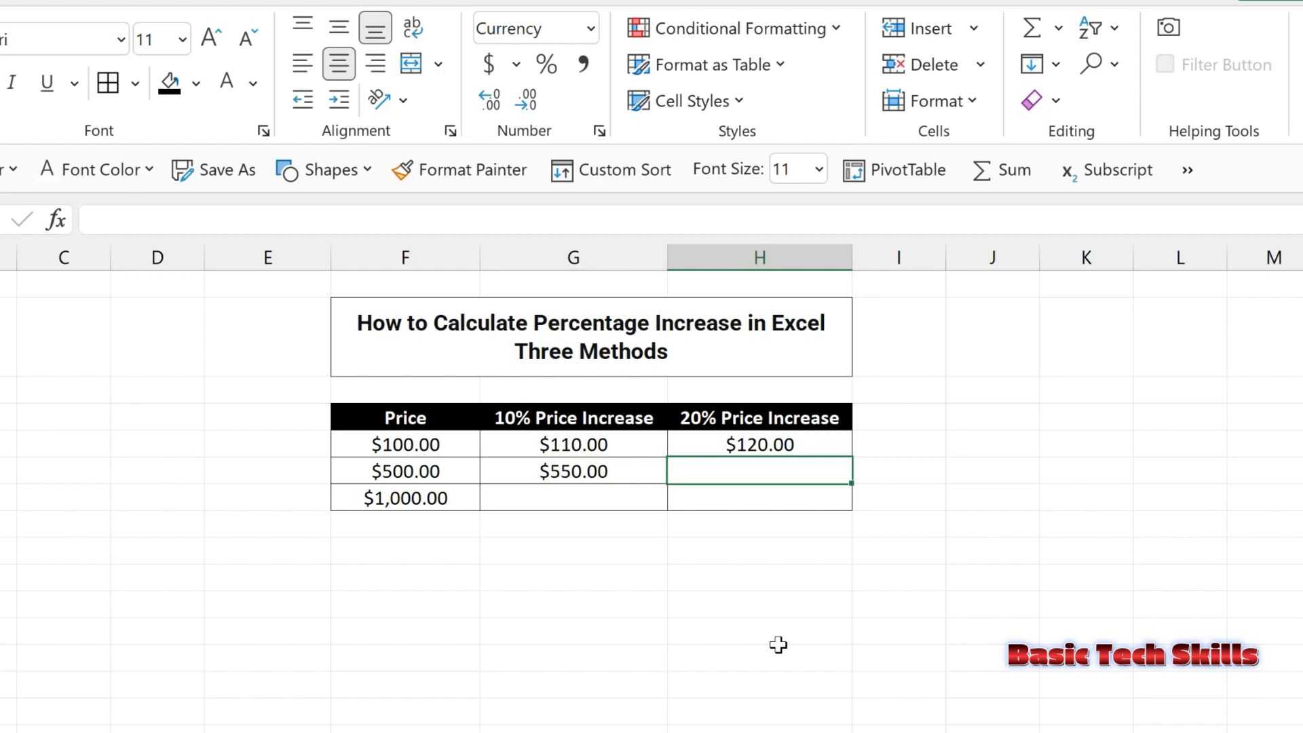
{"action": "type", "text": "="}
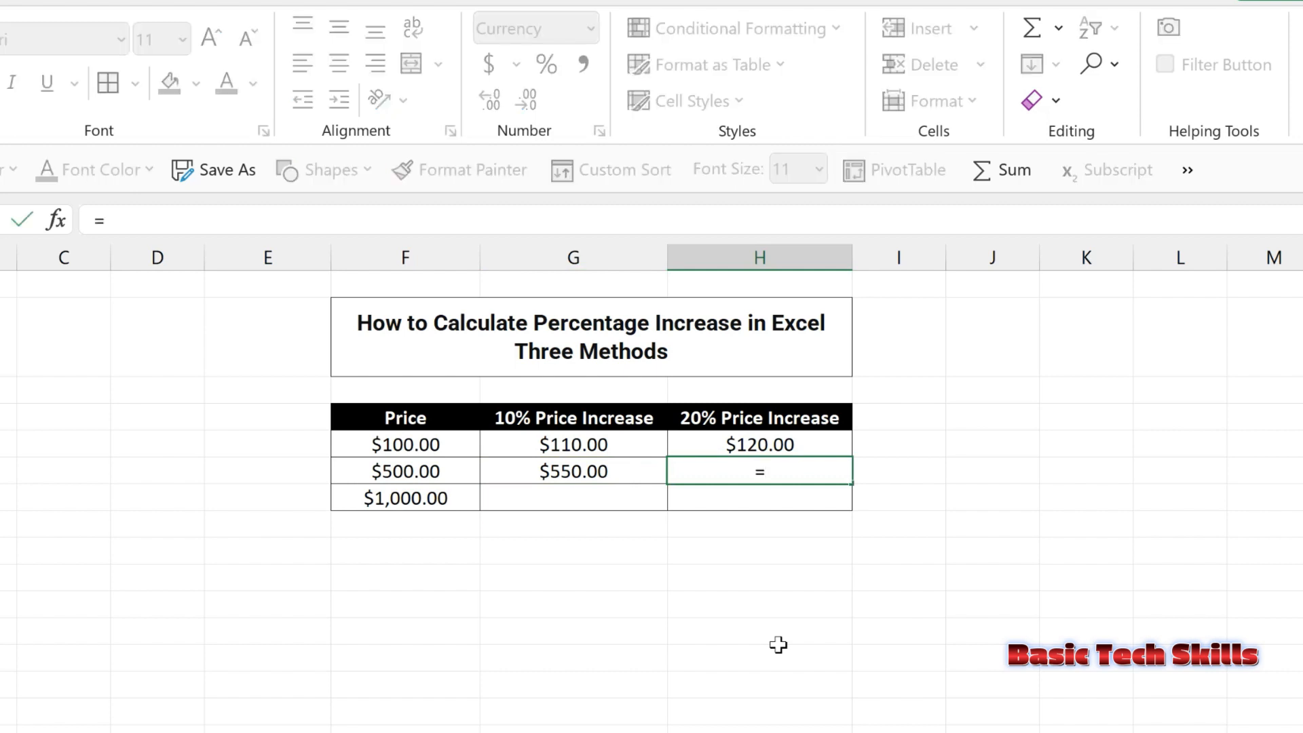
{"action": "key", "text": "Left"}
{"action": "key", "text": "Left"}
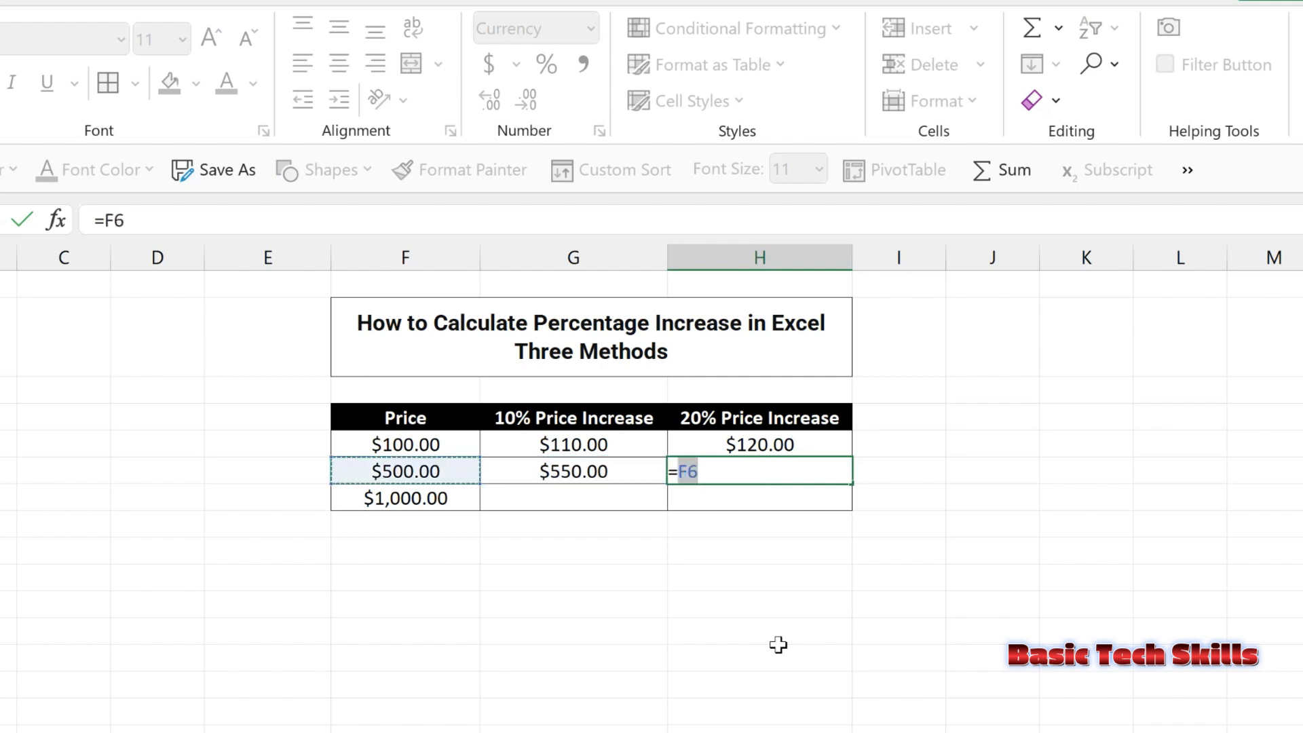
{"action": "type", "text": "*120%"}
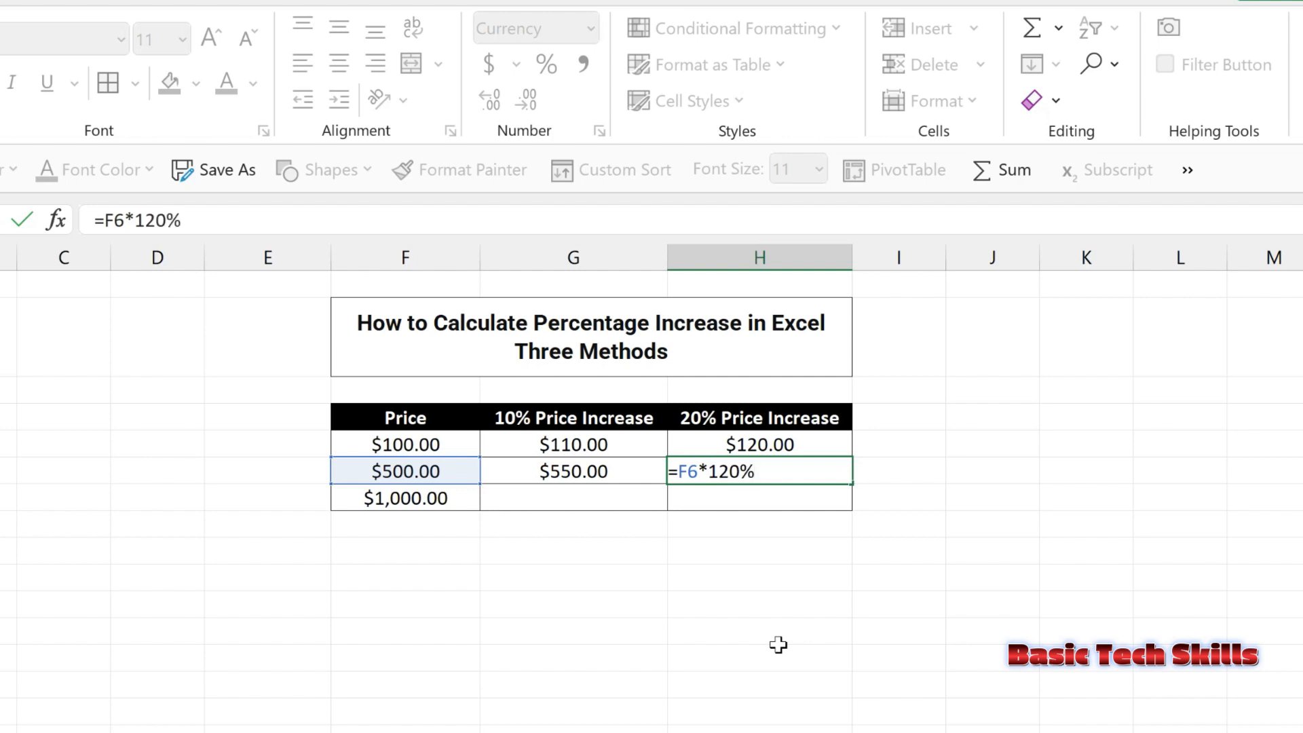
{"action": "key", "text": "Return"}
{"action": "key", "text": "Up"}
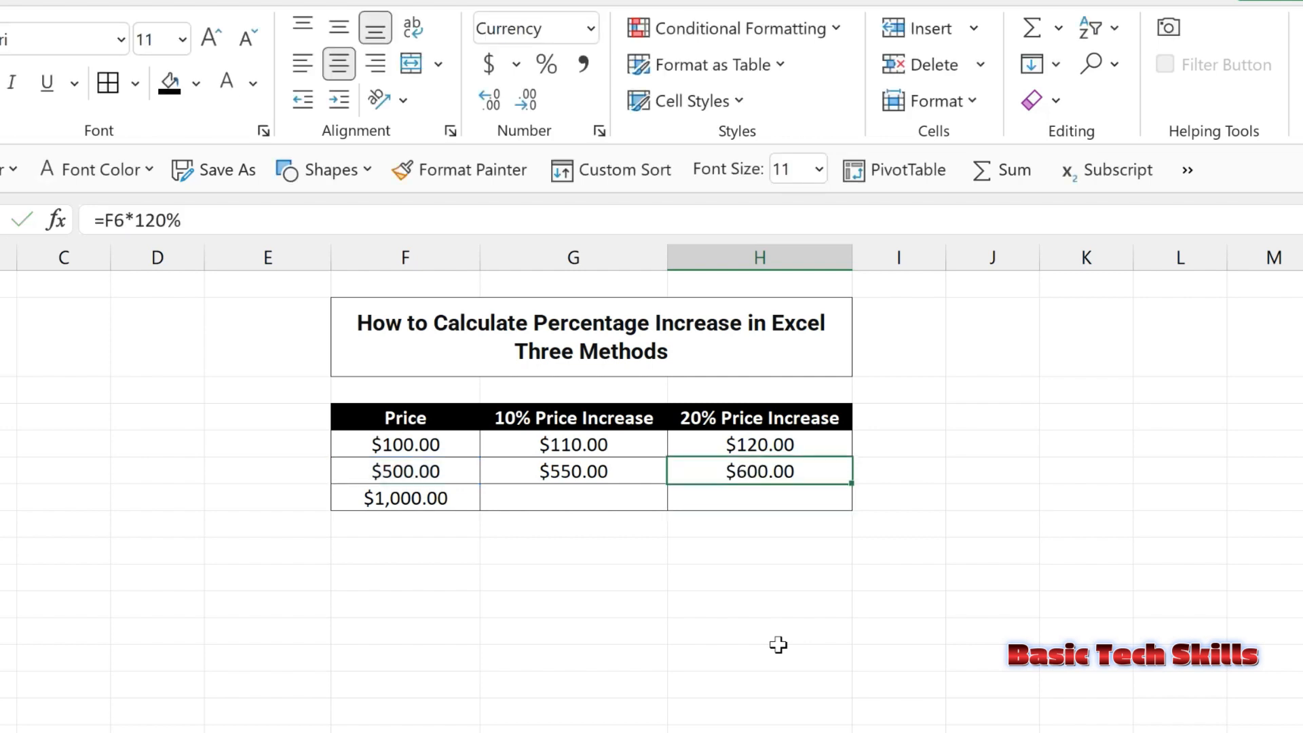
Enter the formula =F7+F7*.1 in cell G7 to calculate the 10% increase on the third price
{"action": "key", "text": "Down"}
{"action": "key", "text": "Left"}
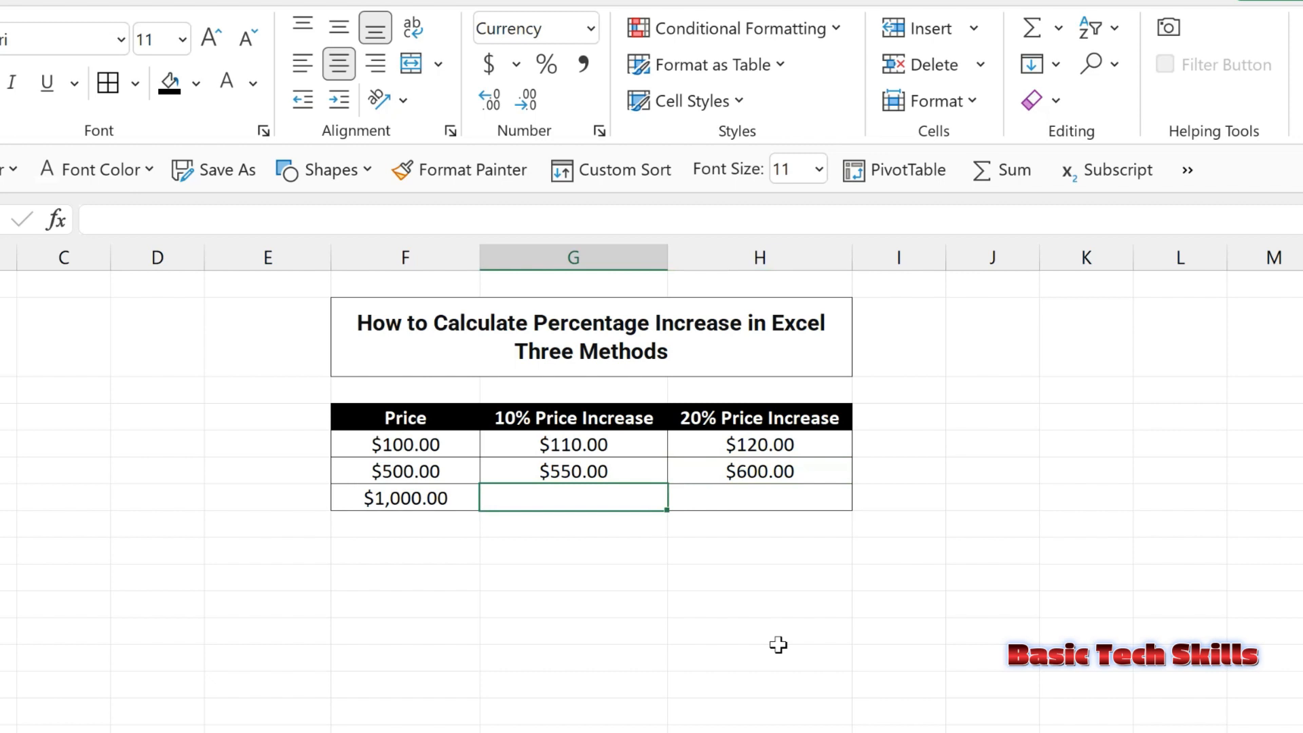
{"action": "type", "text": "="}
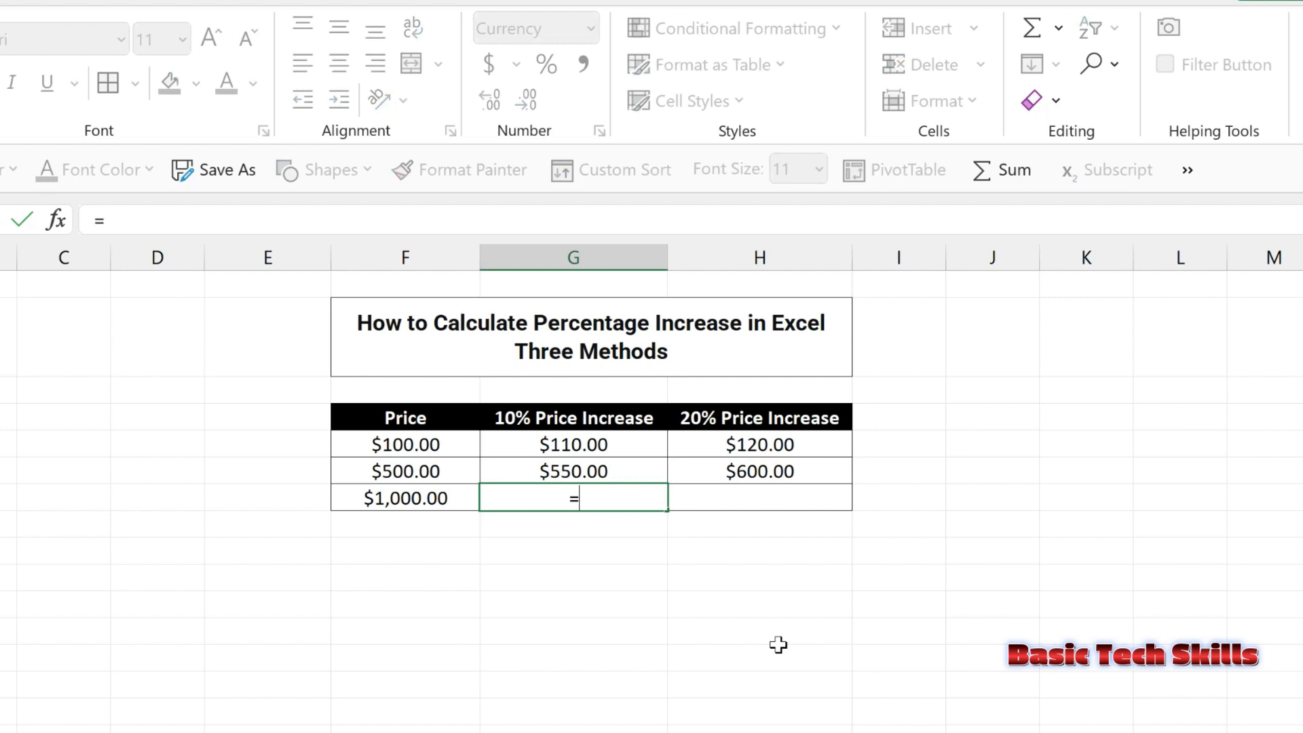
{"action": "key", "text": "Left"}
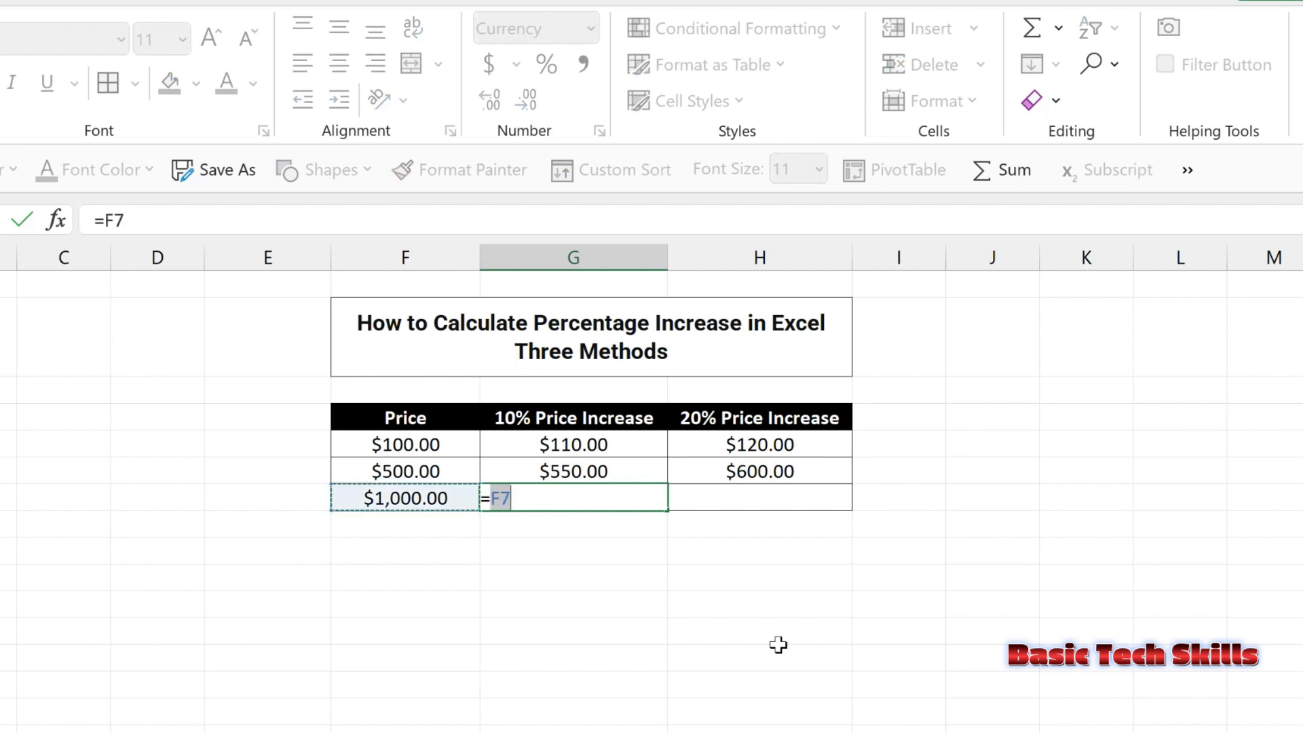
{"action": "type", "text": "+"}
{"action": "key", "text": "Left"}
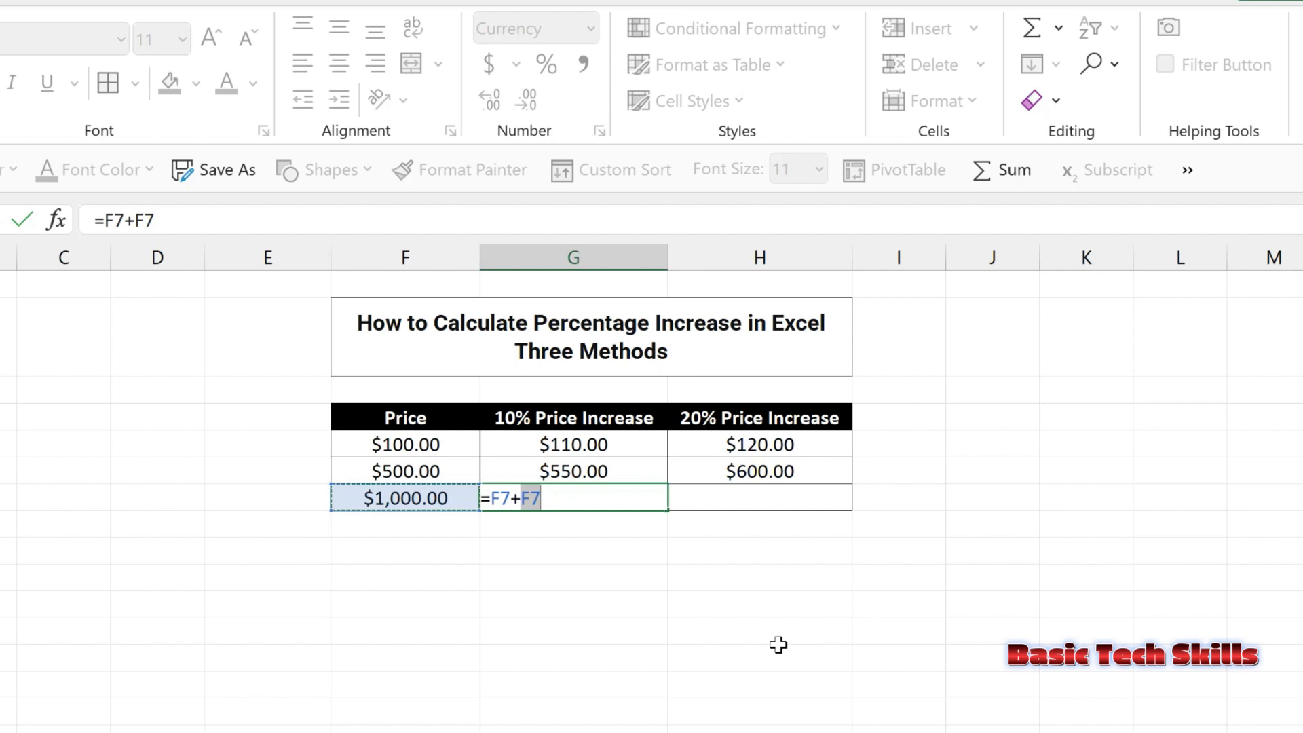
{"action": "type", "text": "*.1"}
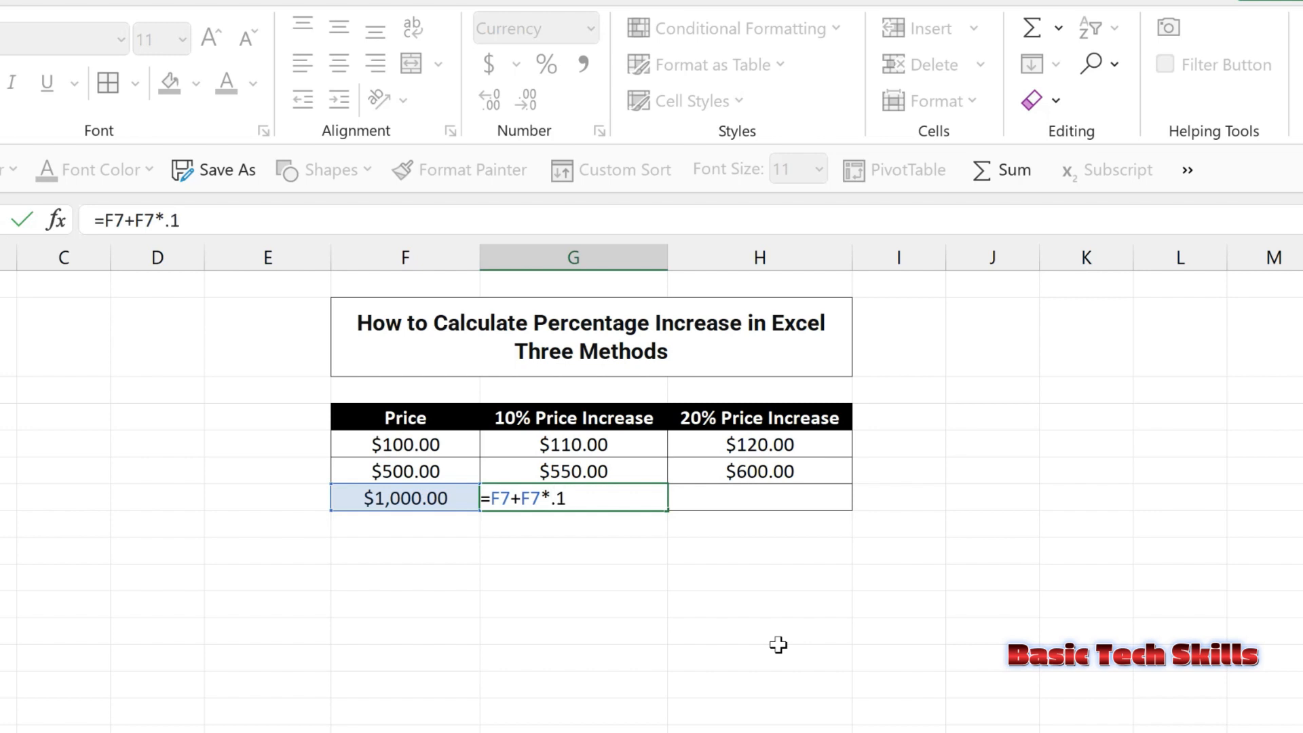
{"action": "key", "text": "Return"}
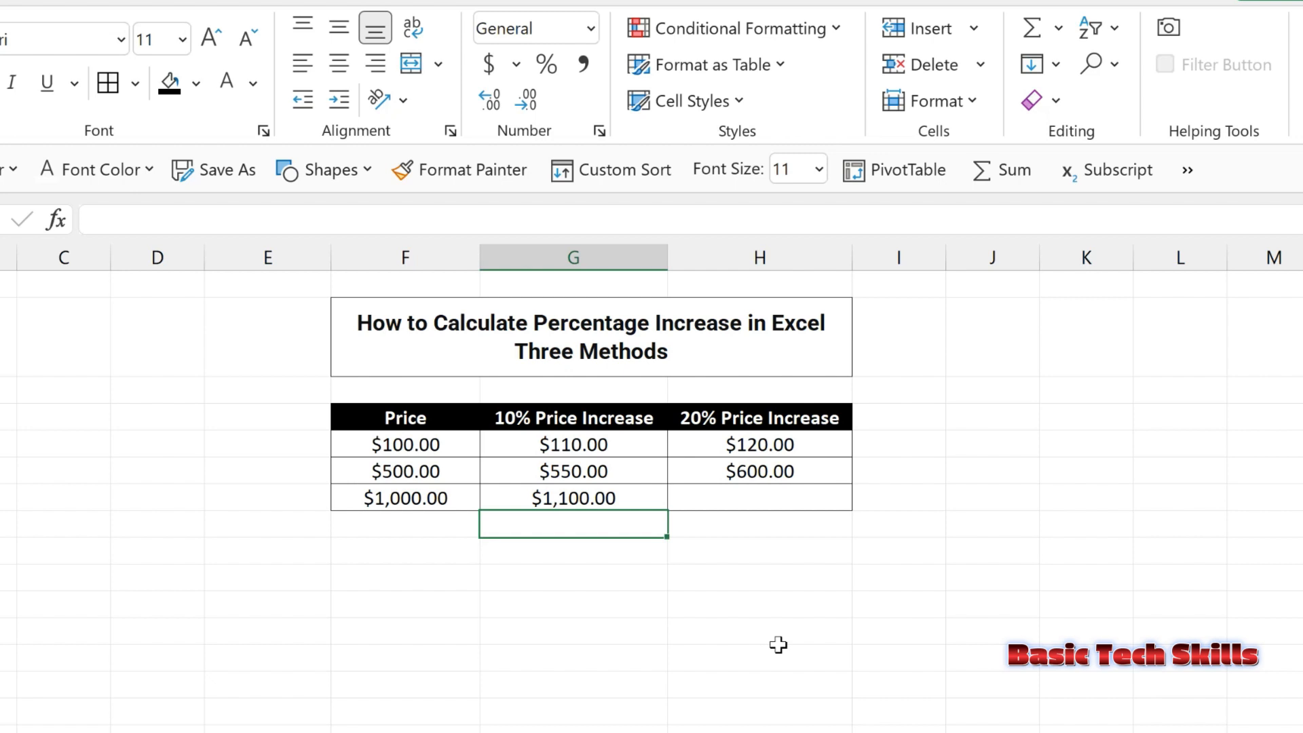
Enter the formula =F7+F7*.2 in cell H7 to calculate the 20% increase on the third price
{"action": "key", "text": "Up"}
{"action": "key", "text": "Right"}
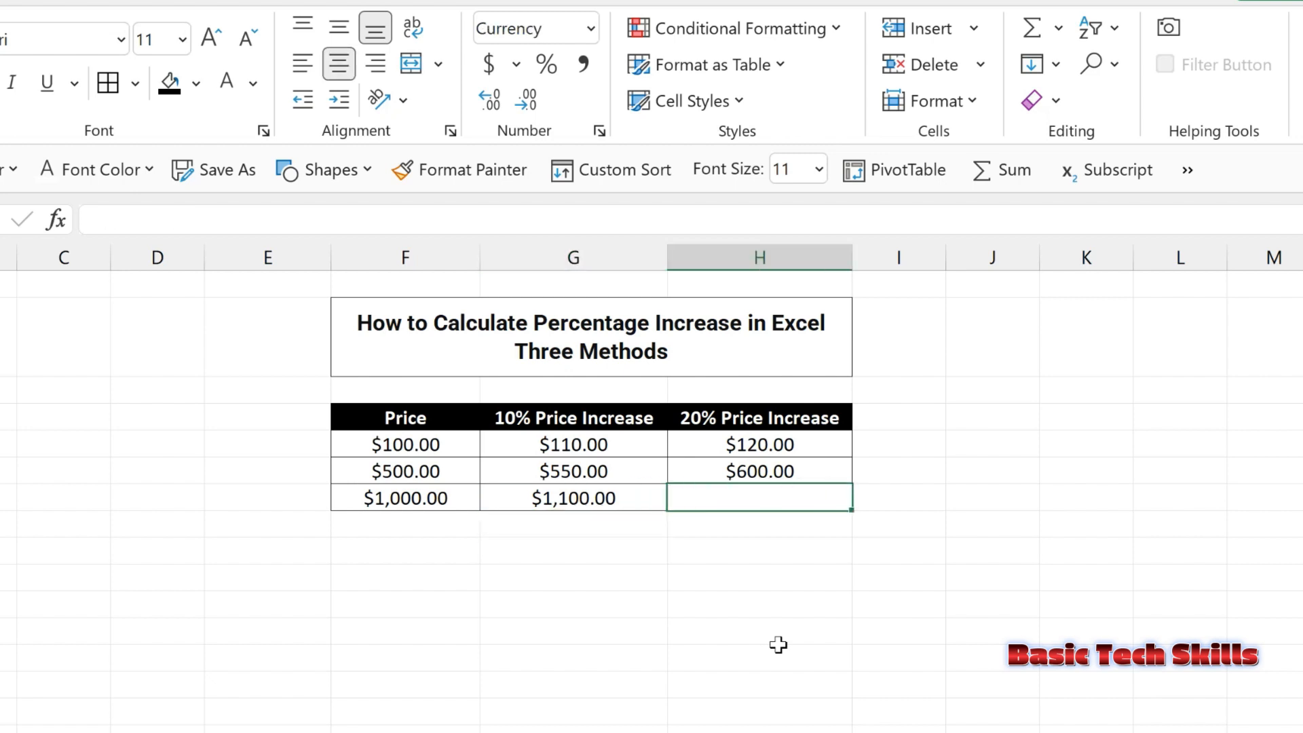
{"action": "type", "text": "="}
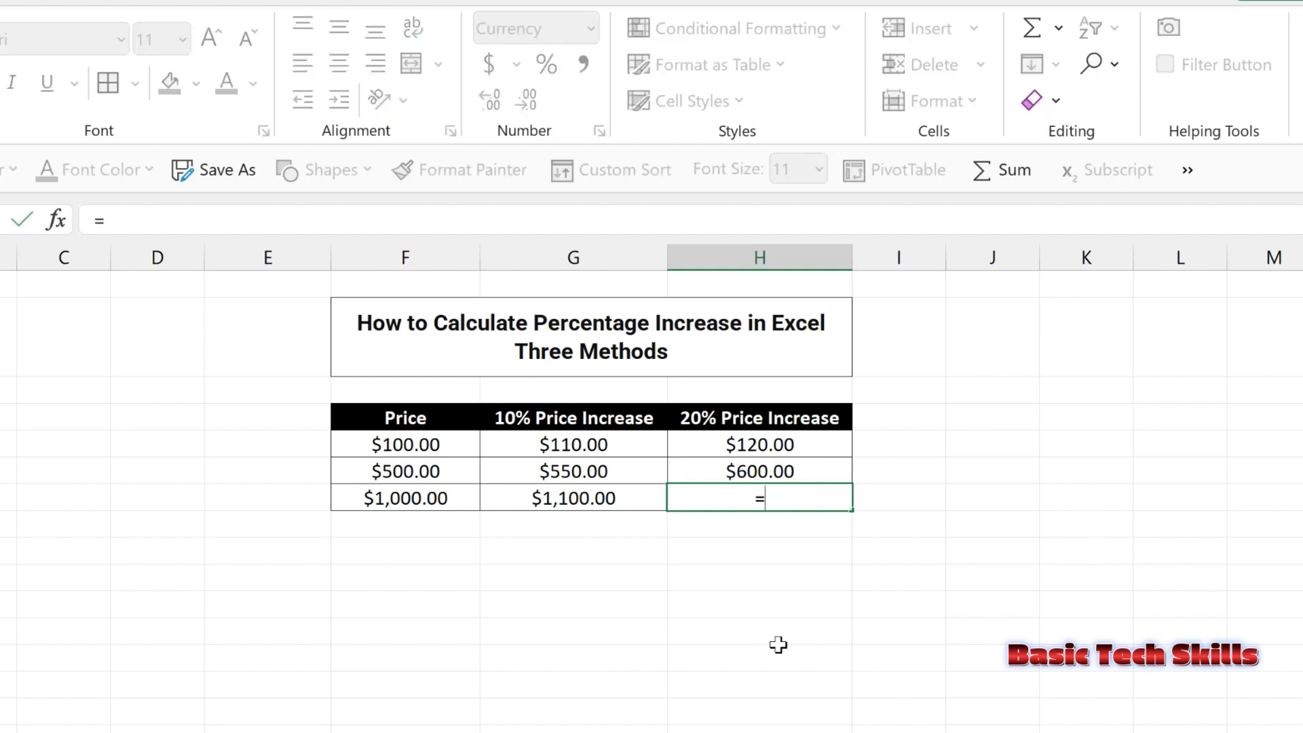
{"action": "key", "text": "Left"}
{"action": "key", "text": "Left"}
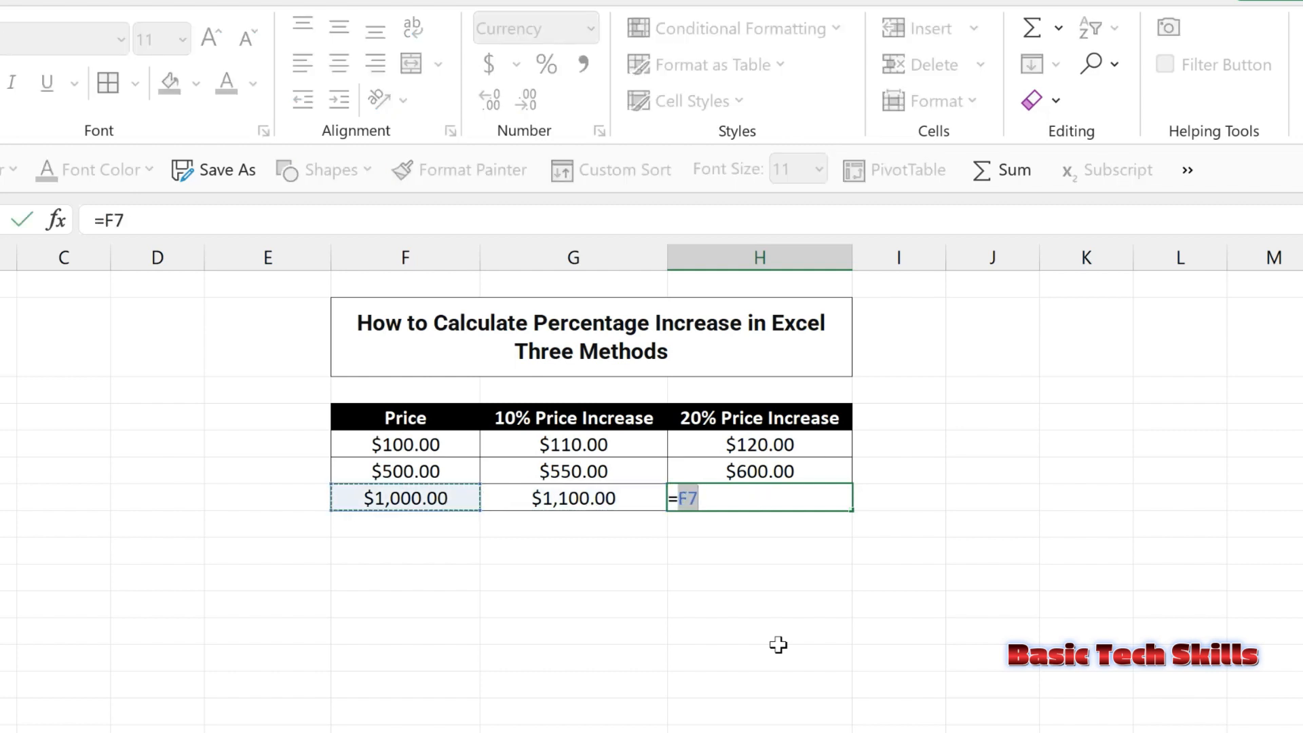
{"action": "type", "text": "+"}
{"action": "key", "text": "Left"}
{"action": "key", "text": "Left"}
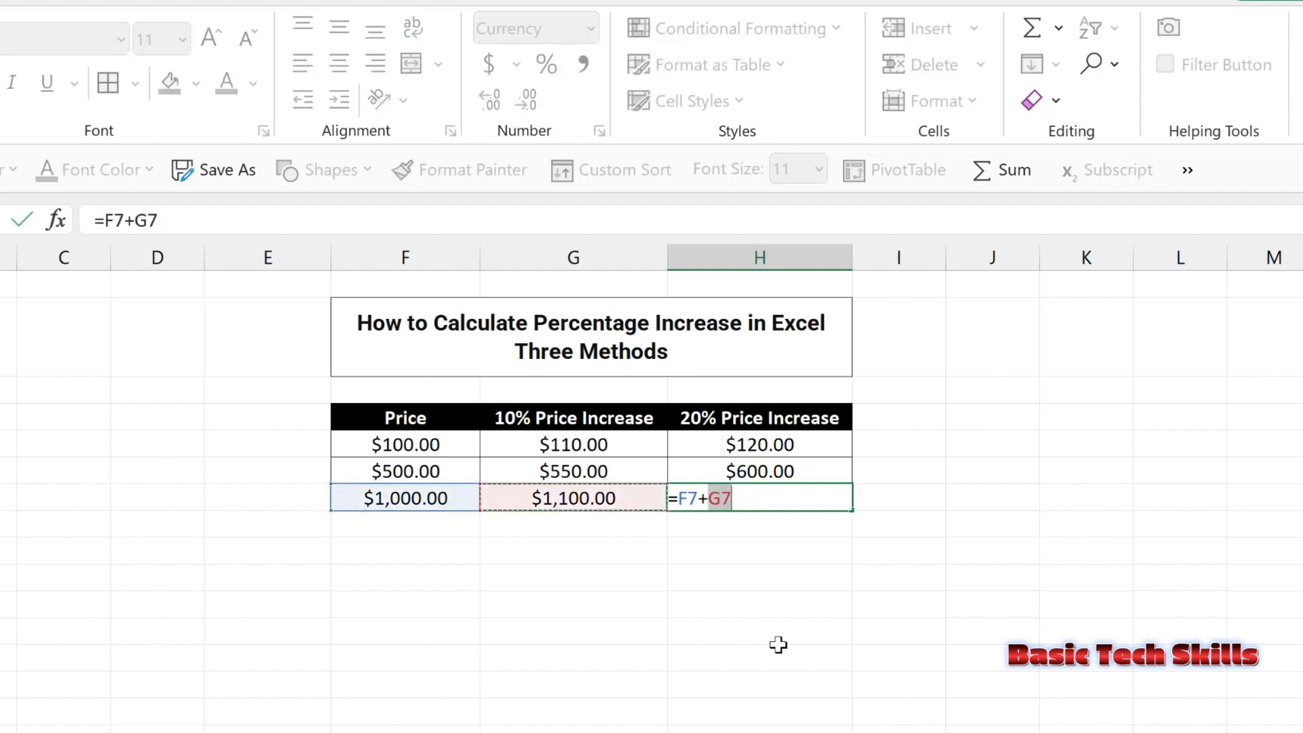
{"action": "type", "text": "*.2"}
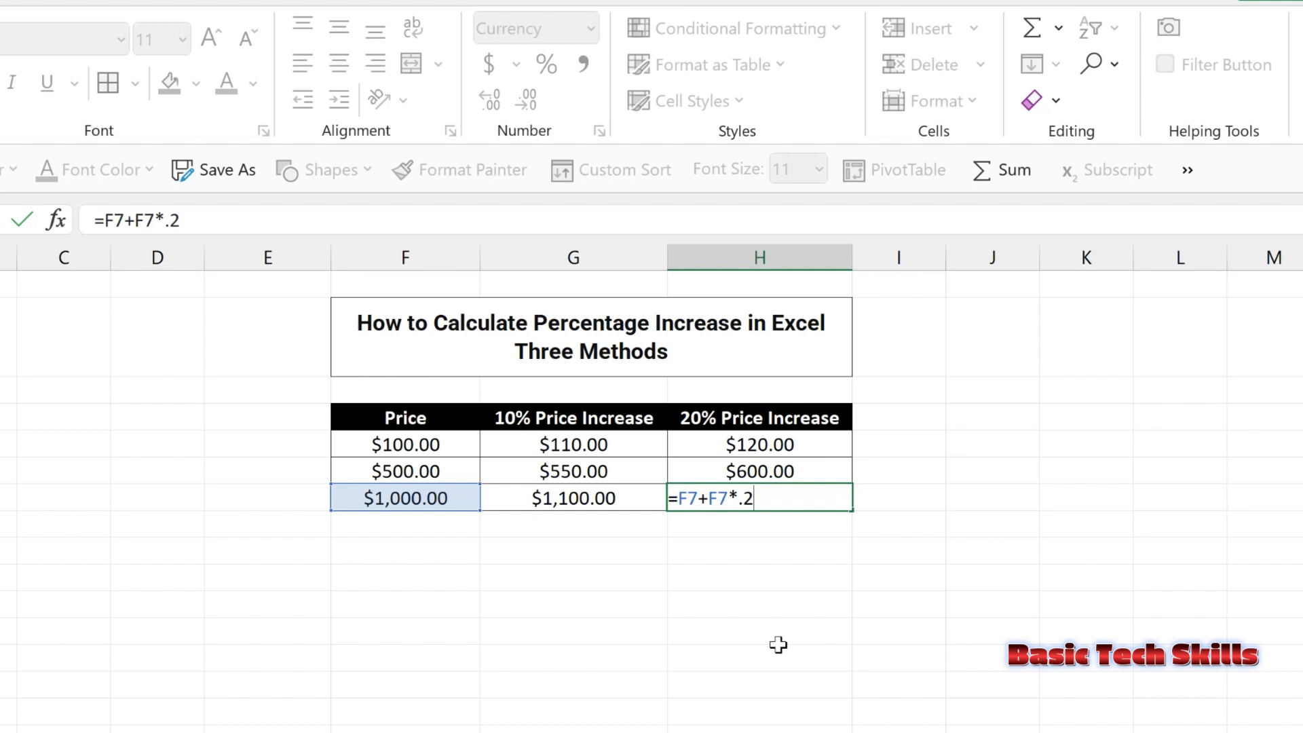
{"action": "key", "text": "Return"}
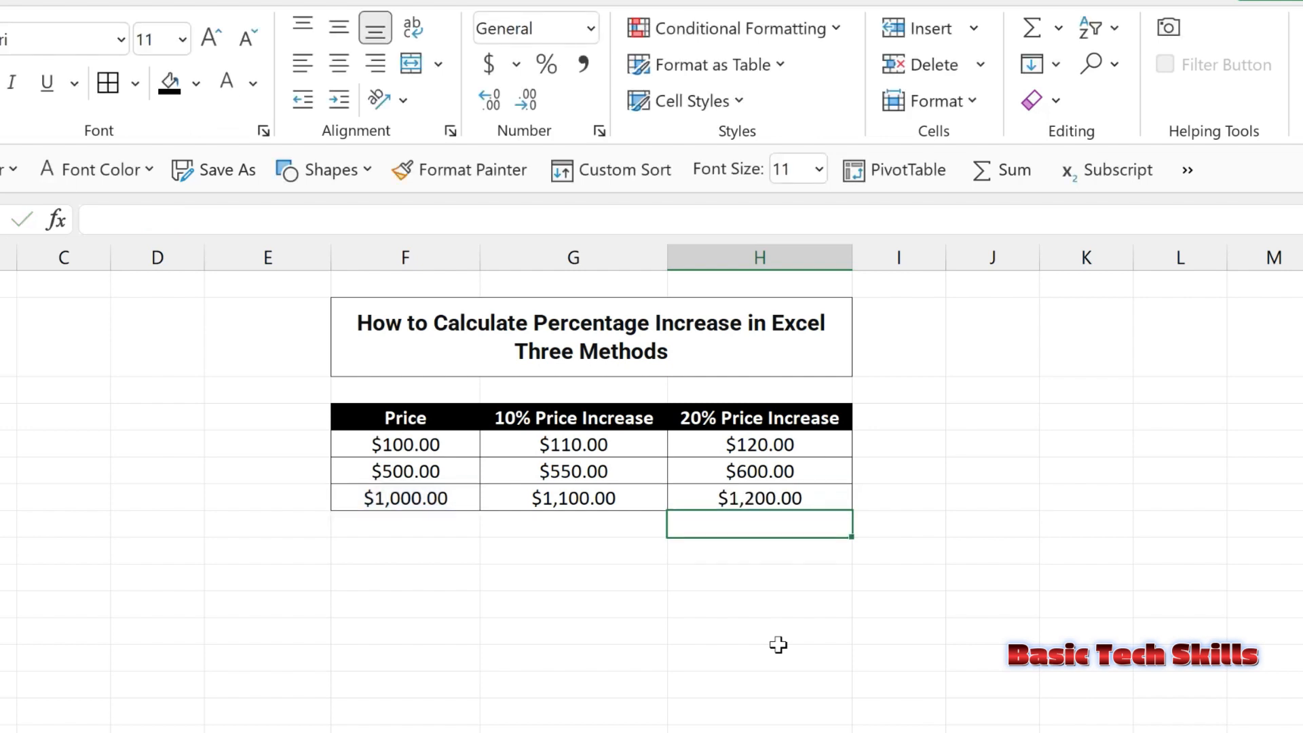